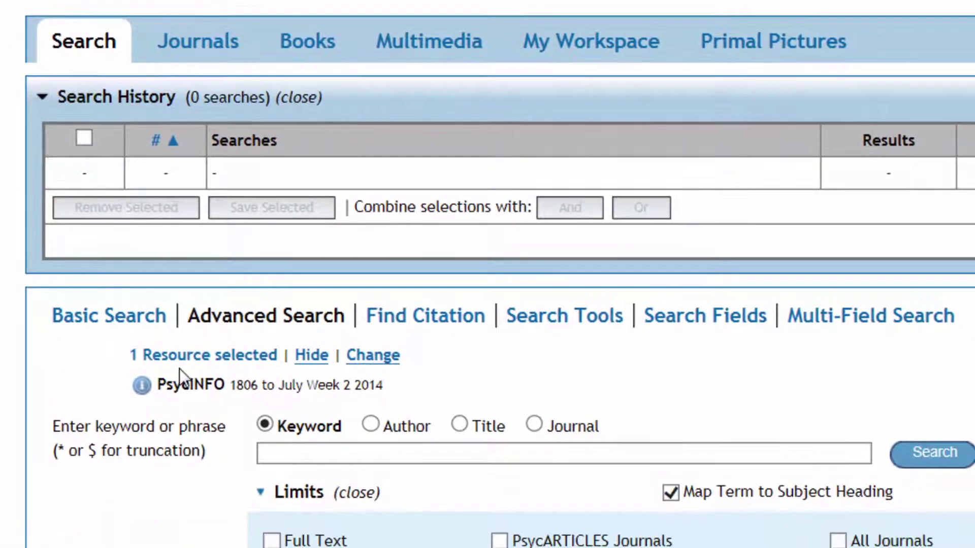
Search PsycINFO for the keyword phrase "social determinants of health", mapping it to subject headings.
click(300, 453)
text(so)
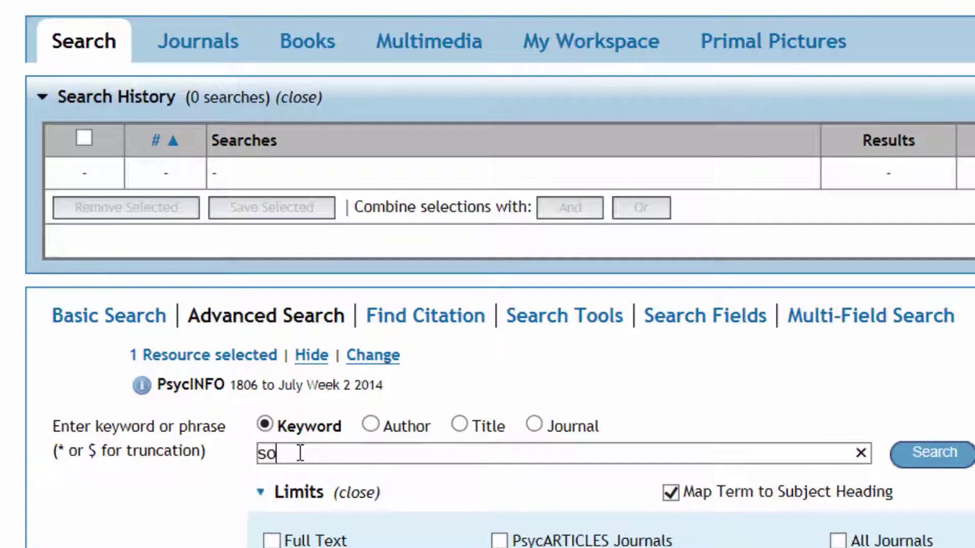
text(cial determi)
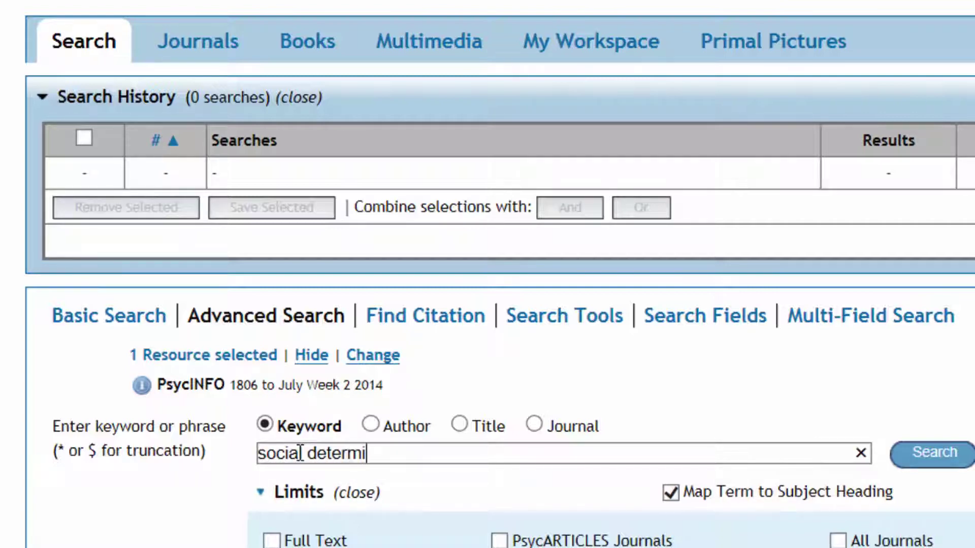
text(nants of health)
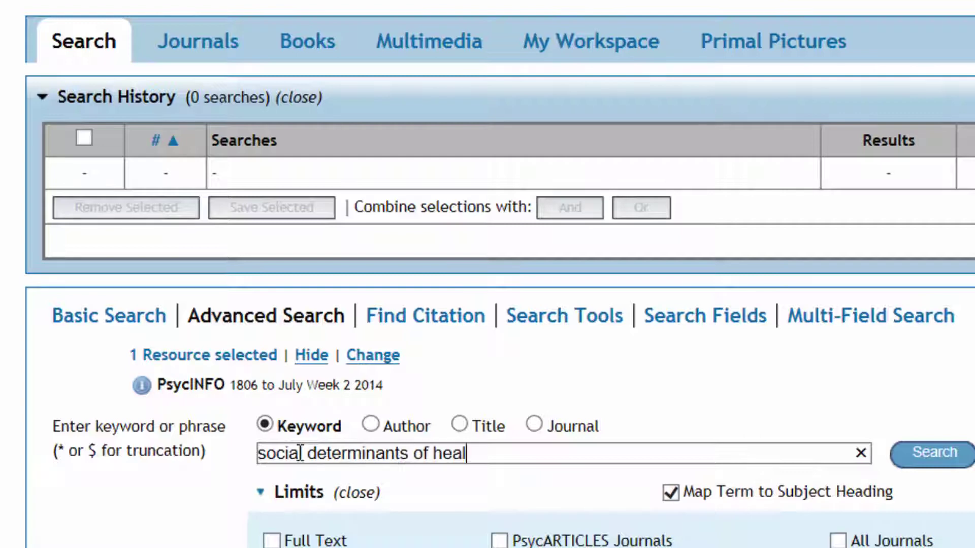
click(949, 455)
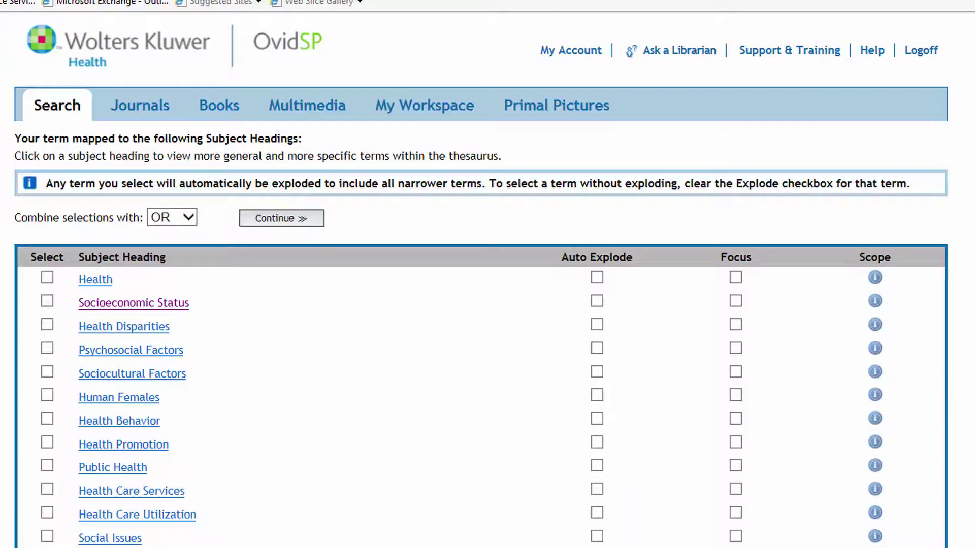
Open the Socioeconomic Status heading in the thesaurus and run it as a search with Explode and Focus enabled.
scroll(481, 280, down, 2)
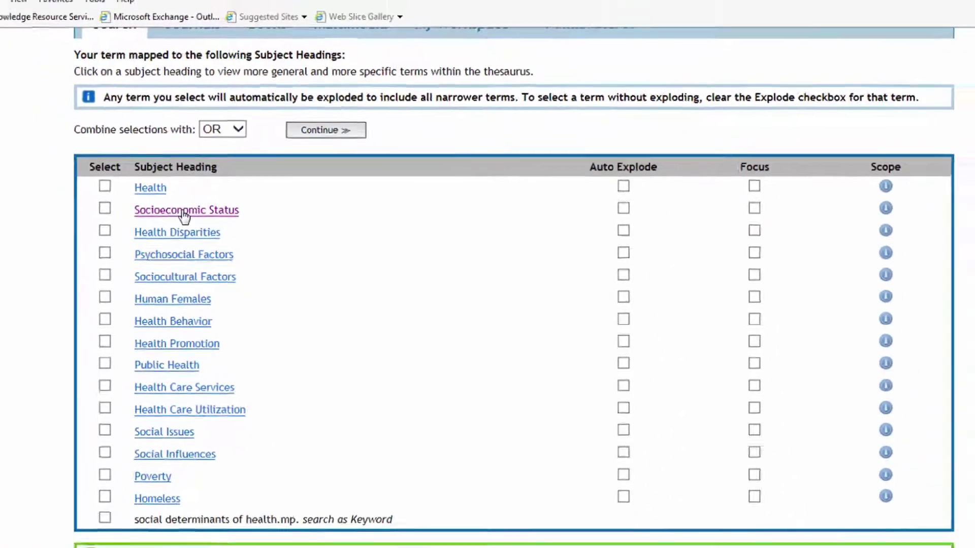
click(184, 211)
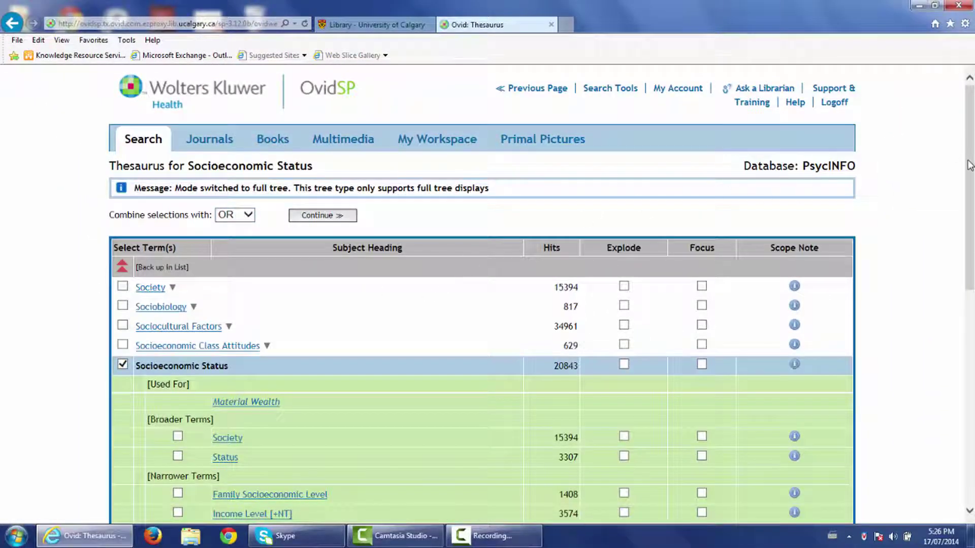
drag(970, 165, 973, 240)
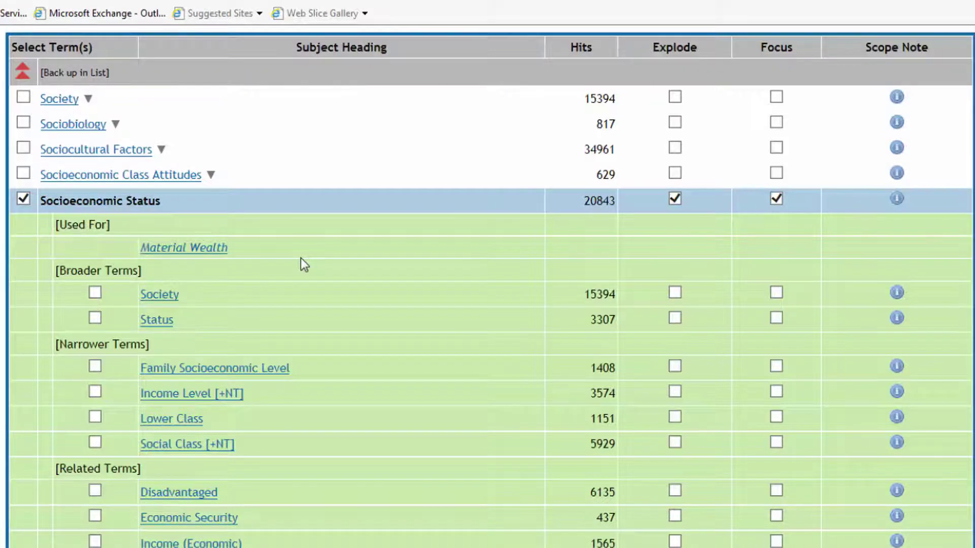
scroll(302, 259, up, 2)
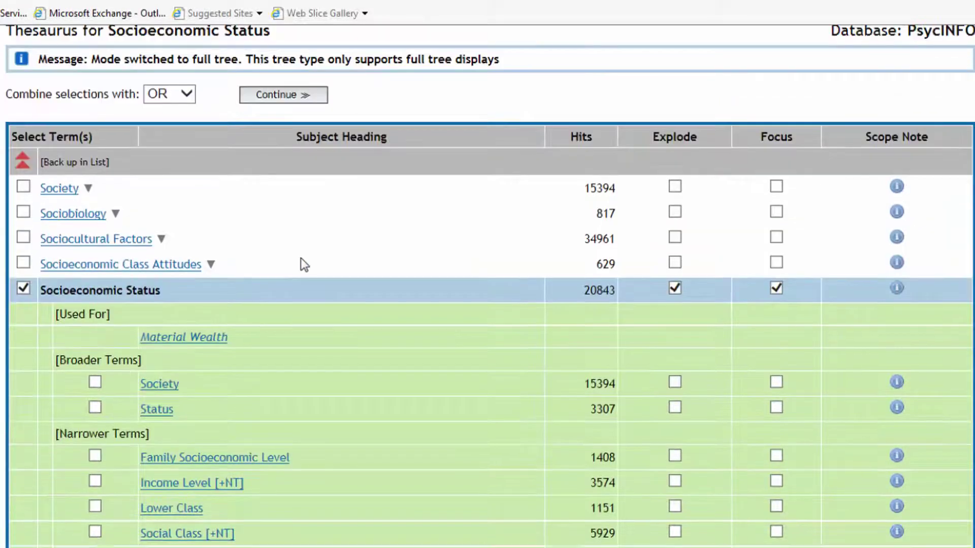
click(273, 96)
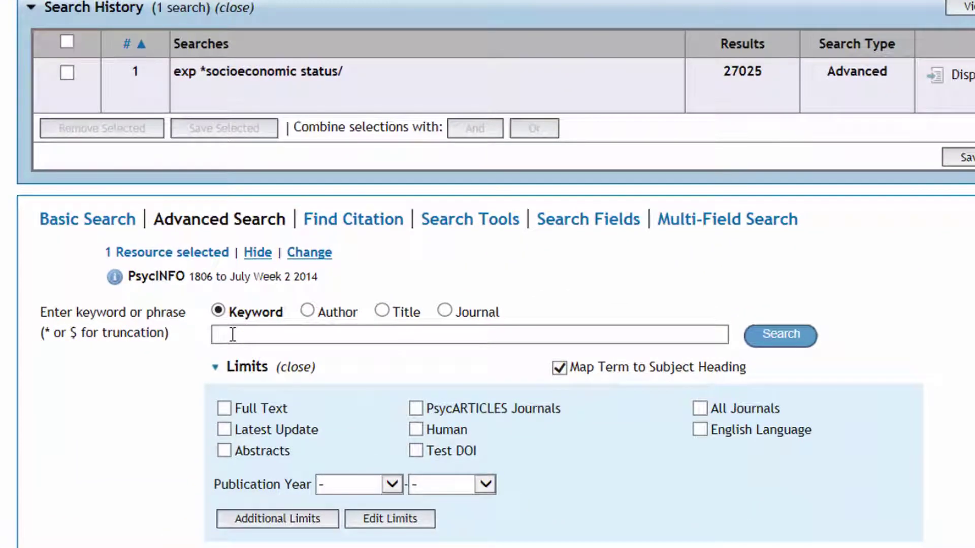
Search for the keyword phrase "education level", mapping it to subject headings.
click(232, 335)
text(education level)
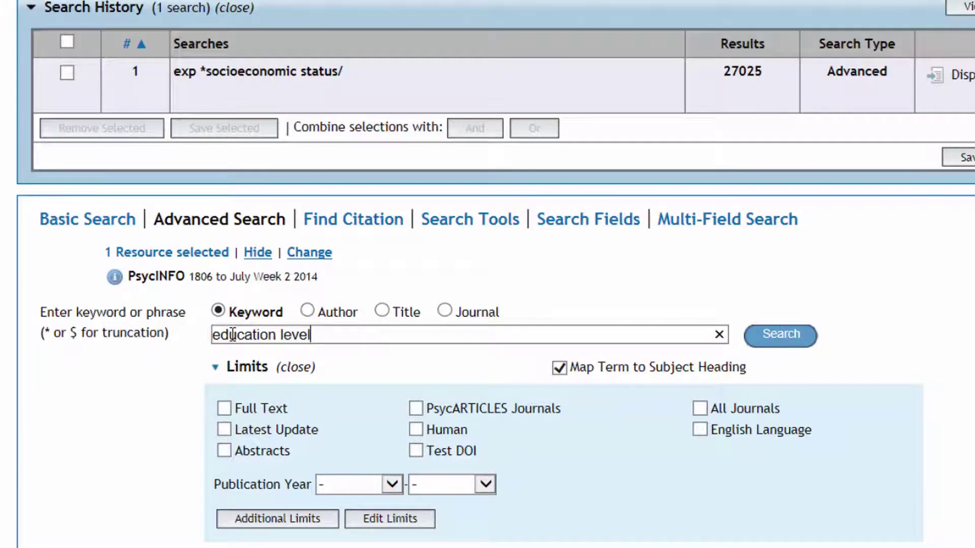
click(780, 334)
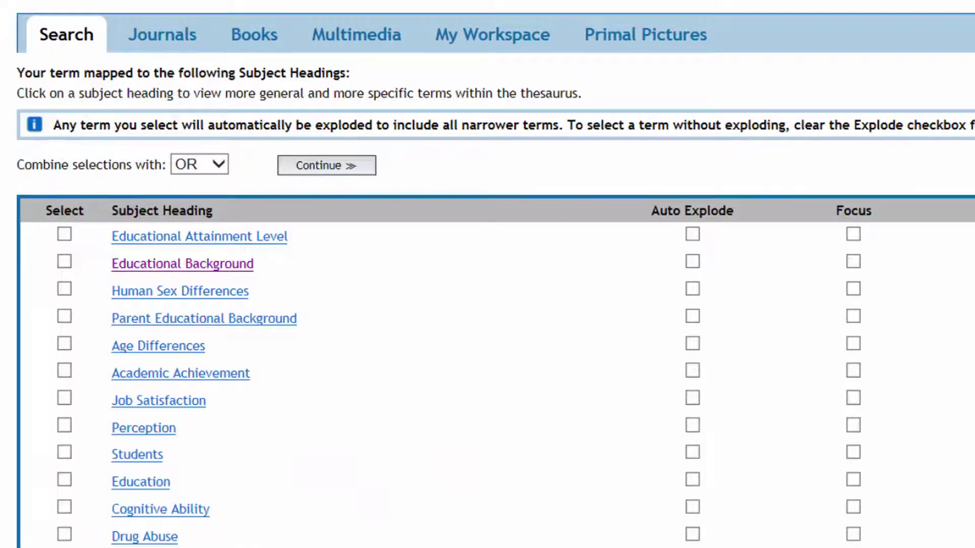
Open the Educational Background heading in the thesaurus and run it as a search with Explode and Focus enabled.
scroll(487, 305, down, 3)
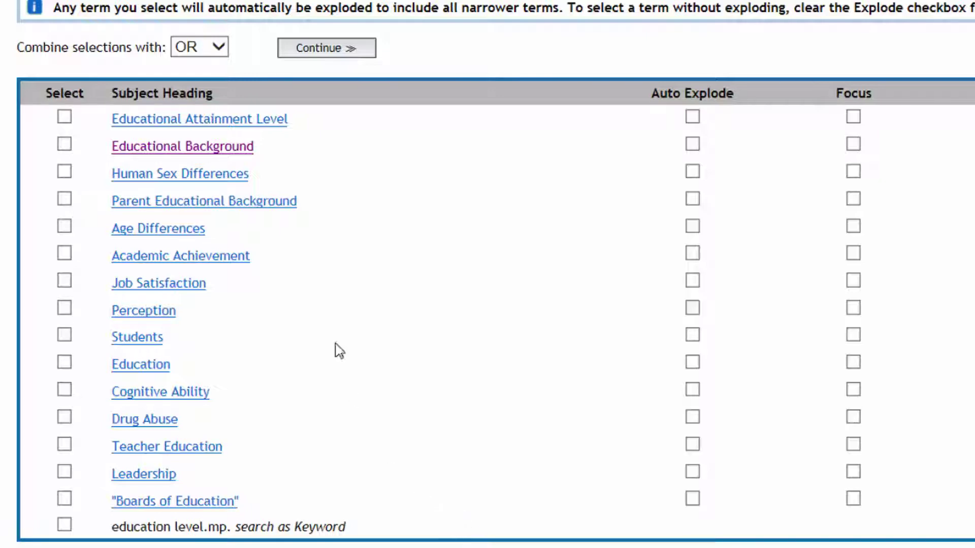
click(193, 146)
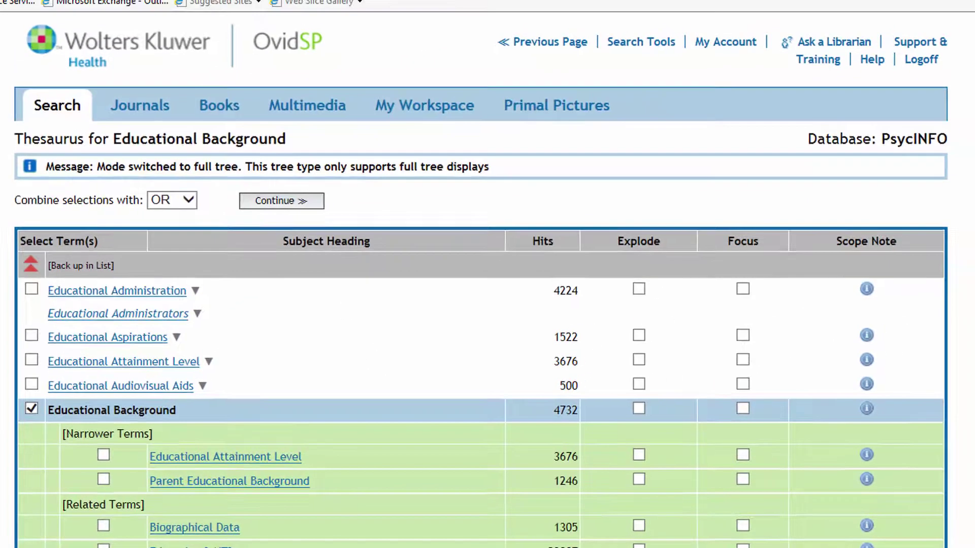
scroll(481, 280, down, 4)
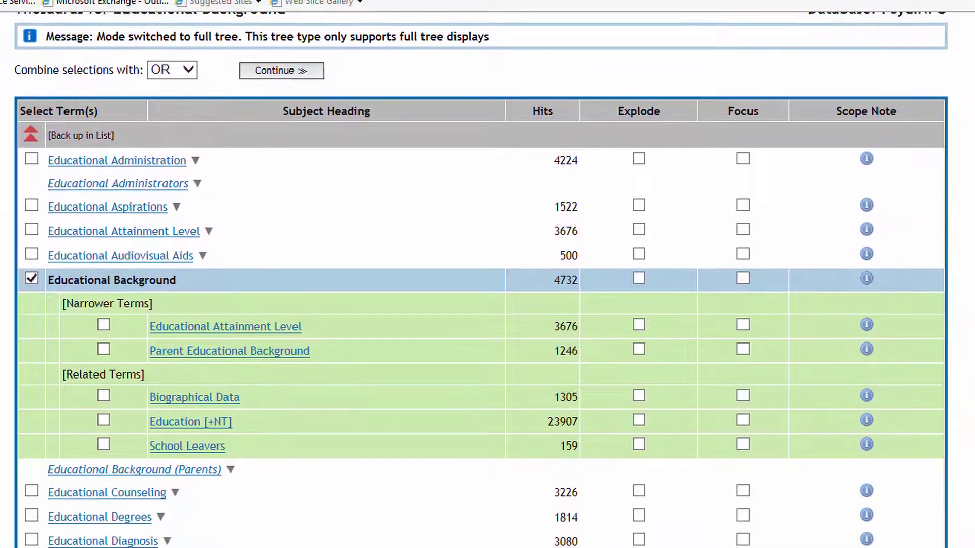
scroll(481, 280, down, 1)
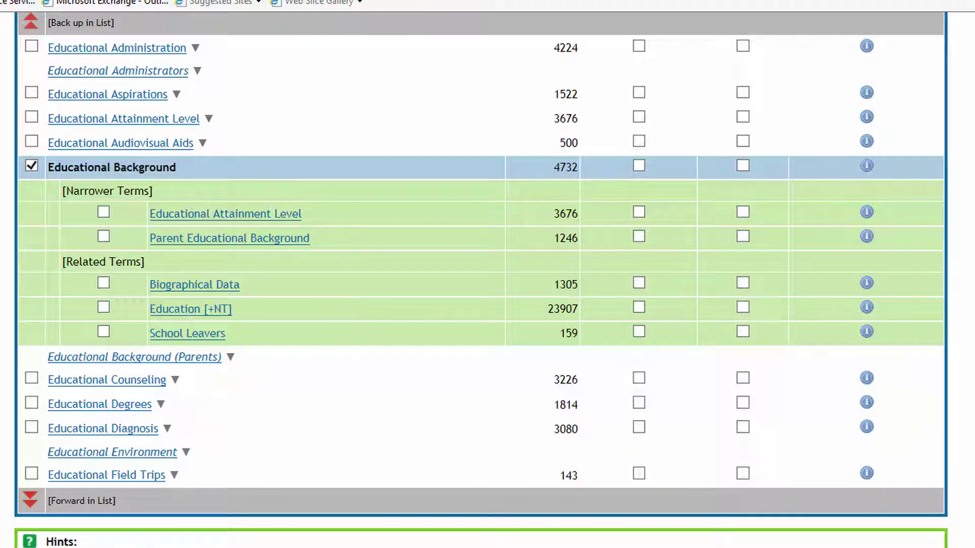
scroll(911, 231, up, 1)
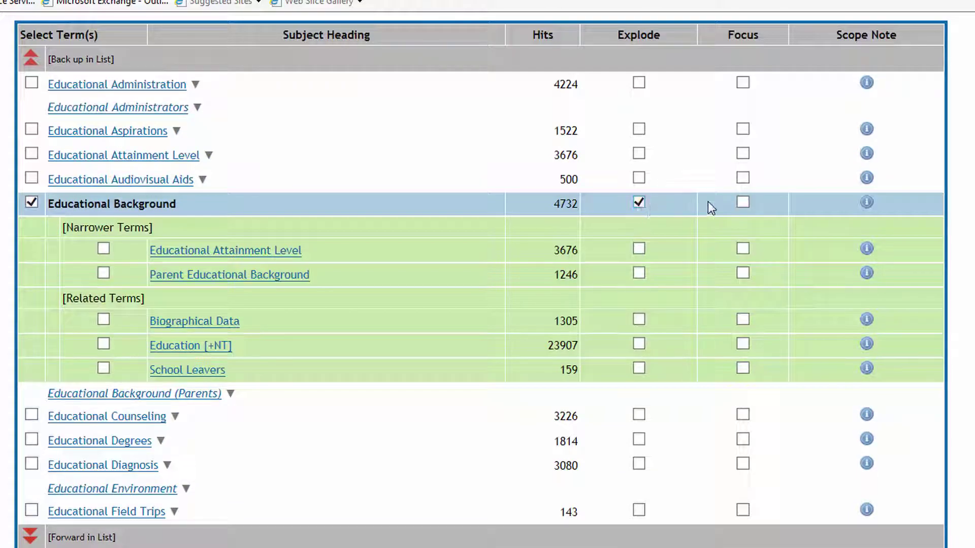
click(743, 203)
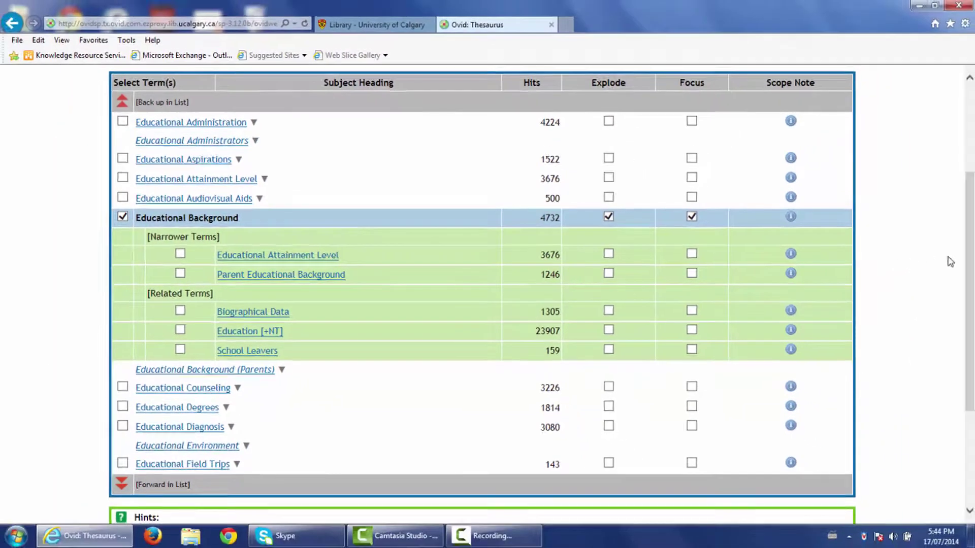
drag(966, 269, 966, 255)
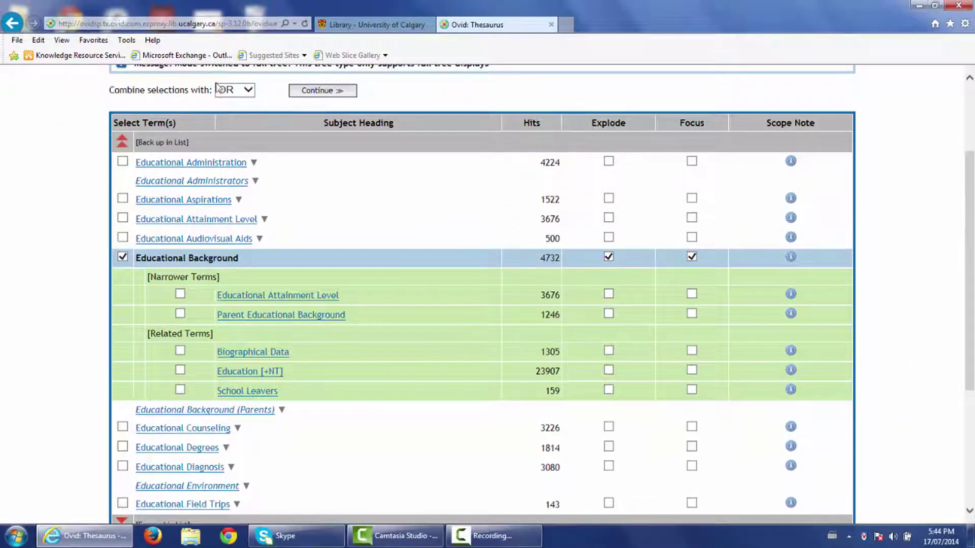
click(319, 93)
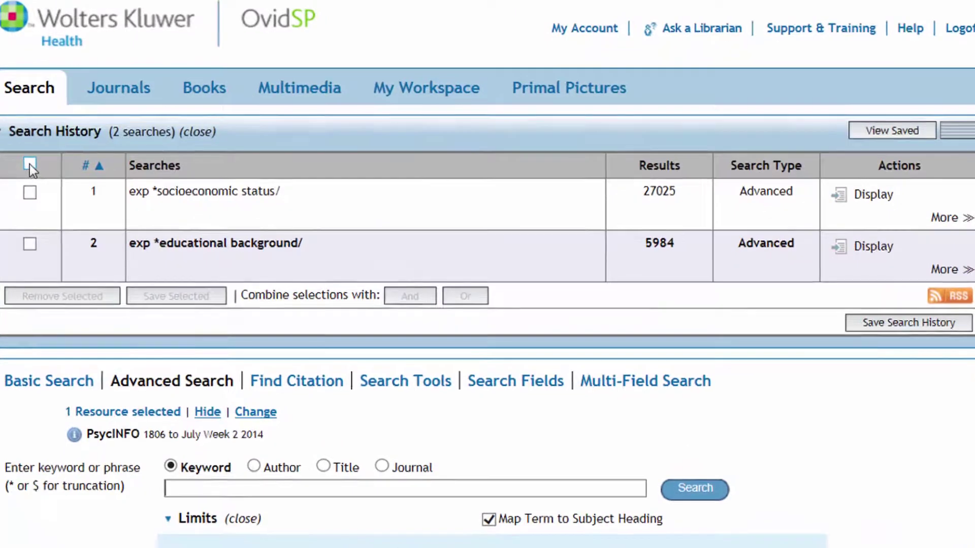
Combine the socioeconomic status and educational background searches with OR.
click(30, 163)
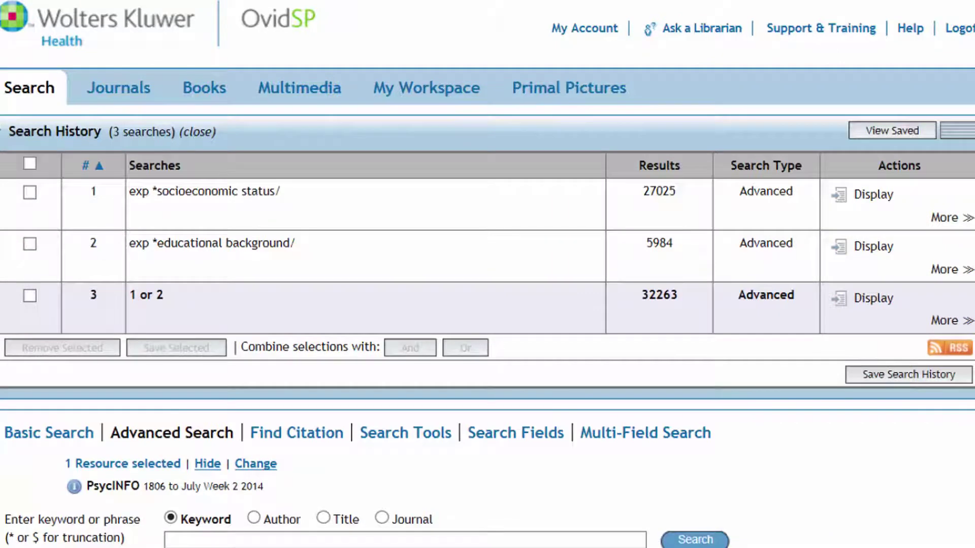
Search for "mental illness" and run its mapped Mental Disorders heading as an exploded, focused search.
scroll(488, 275, down, 2)
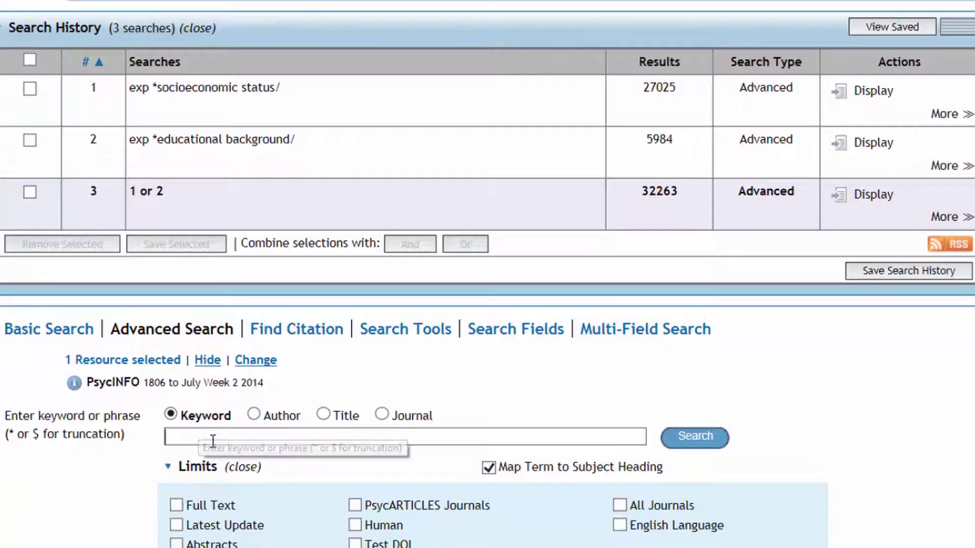
click(219, 443)
text(mentall)
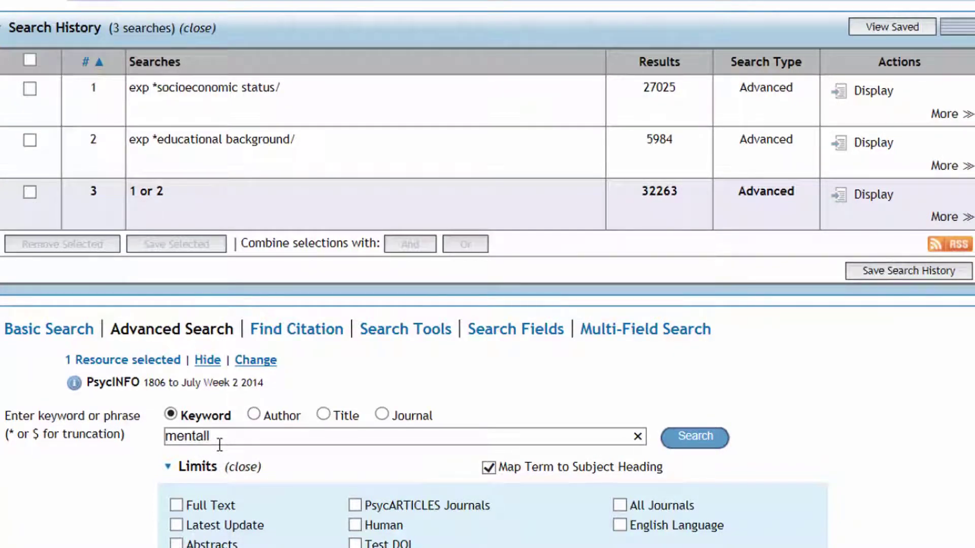
key(BackSpace)
text(illness)
click(691, 438)
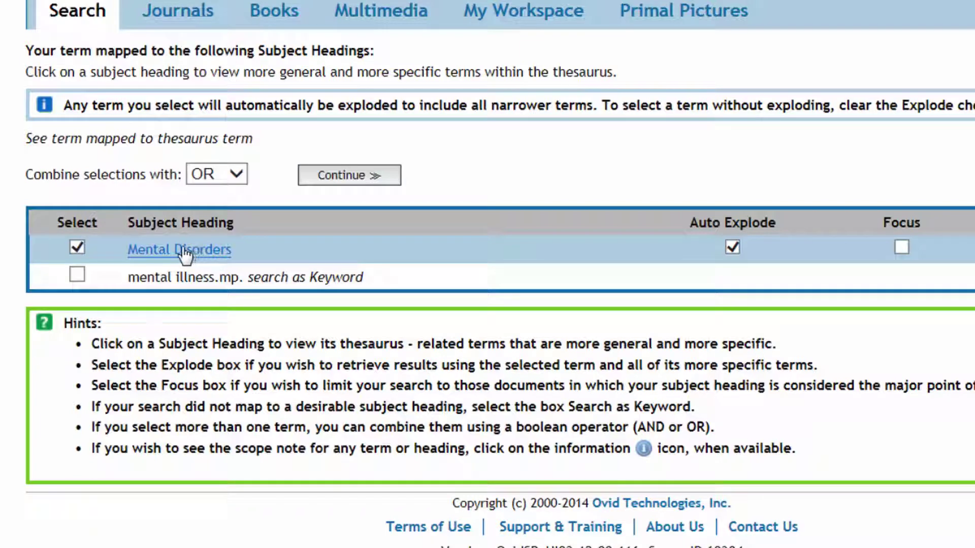
click(219, 253)
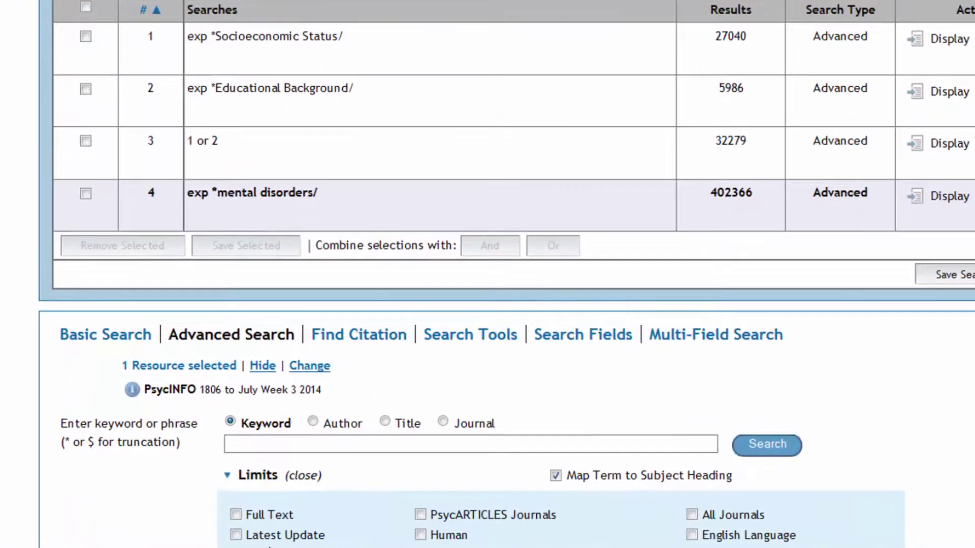
Search for "aboriginal" and run the mapped Indigenous Populations heading as an exploded search without Focus.
text(aboriginal)
click(771, 445)
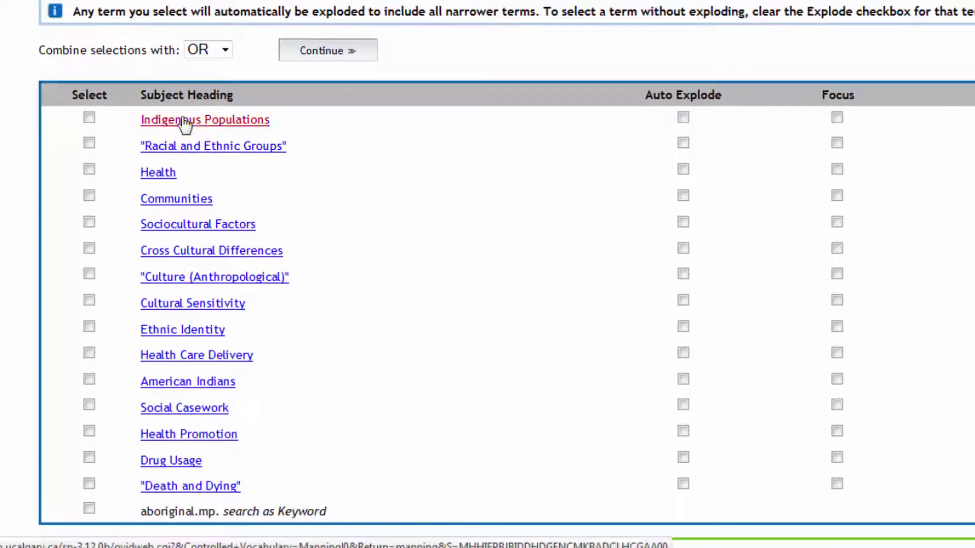
click(215, 122)
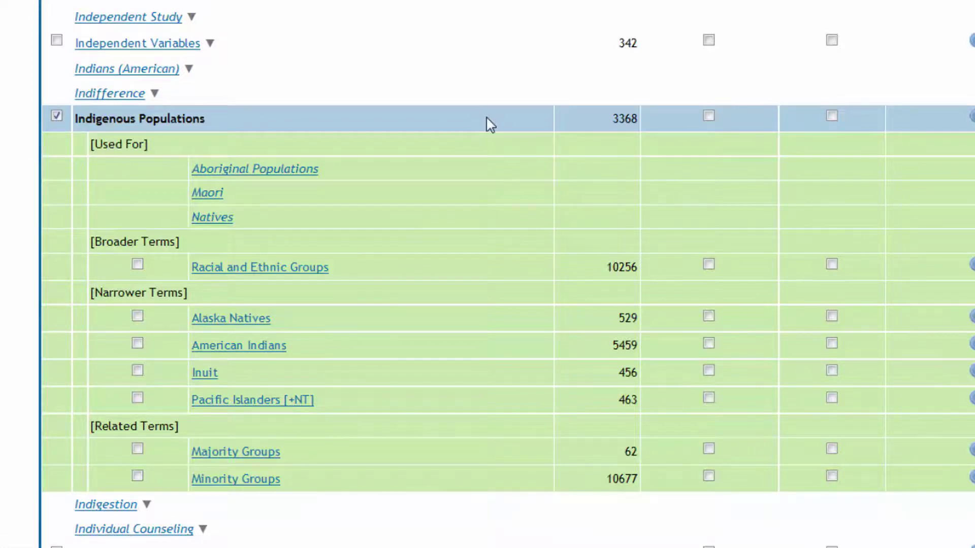
click(710, 117)
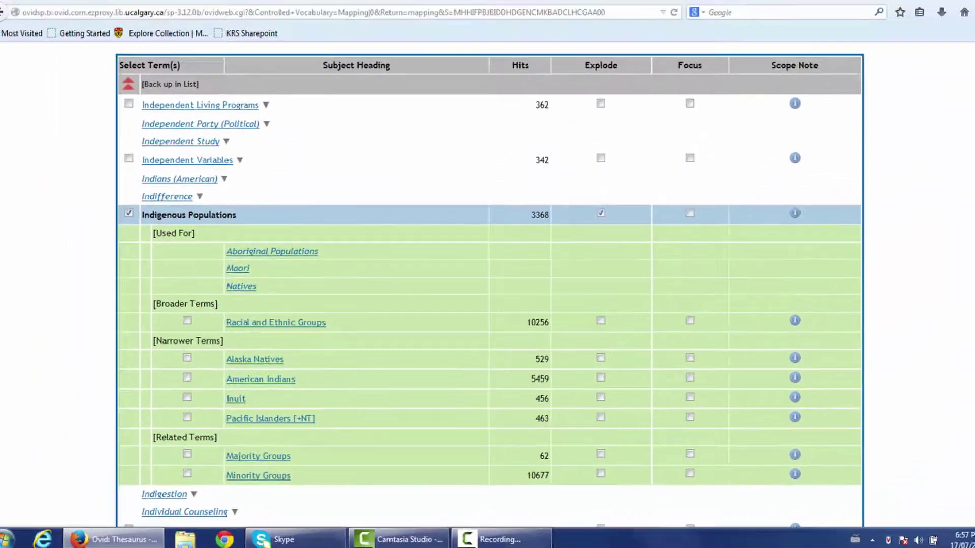
scroll(482, 305, up, 2)
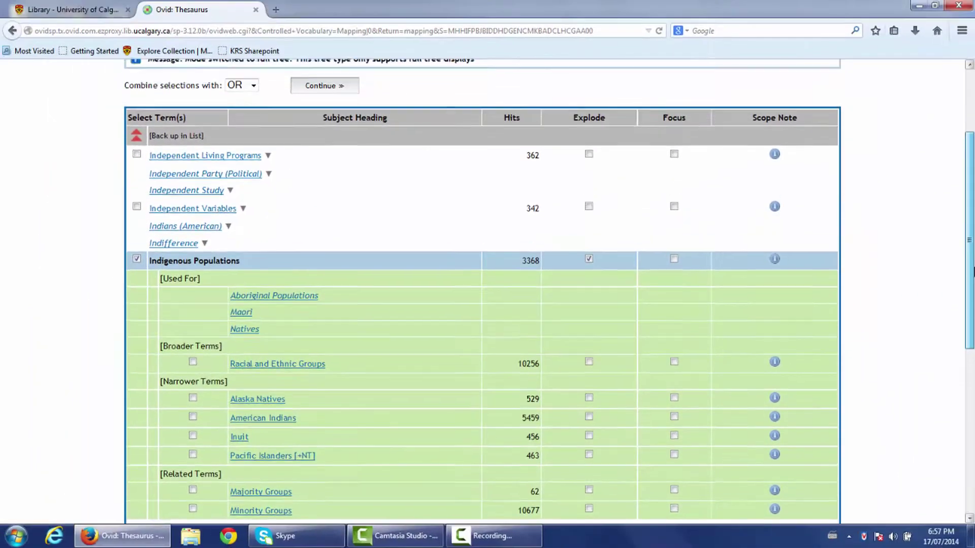
click(319, 96)
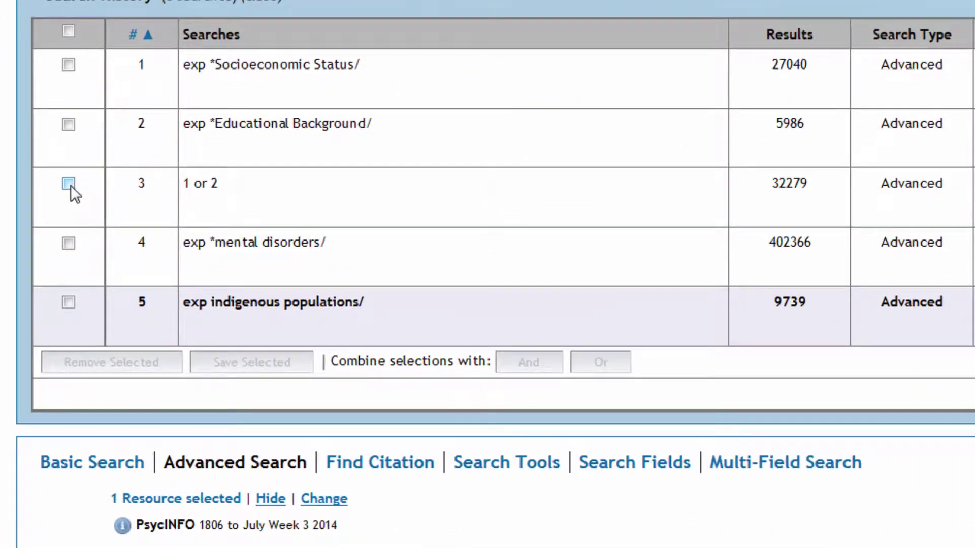
Select the "1 or 2" and mental disorders searches in the search history.
click(71, 185)
click(68, 243)
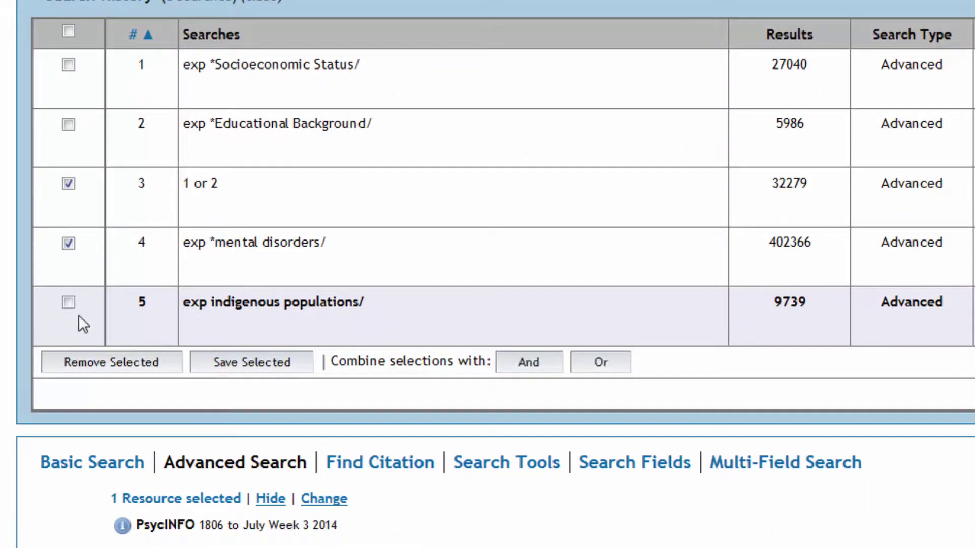